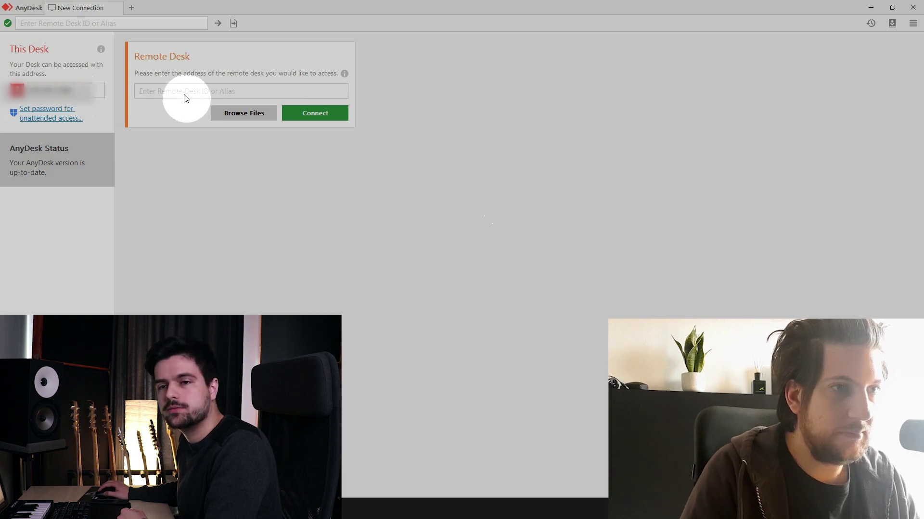
# Step: Connect to the remote Mac with its pasted desk ID to reach the 'Test remote mixing' project
pyautogui.write('943033615')
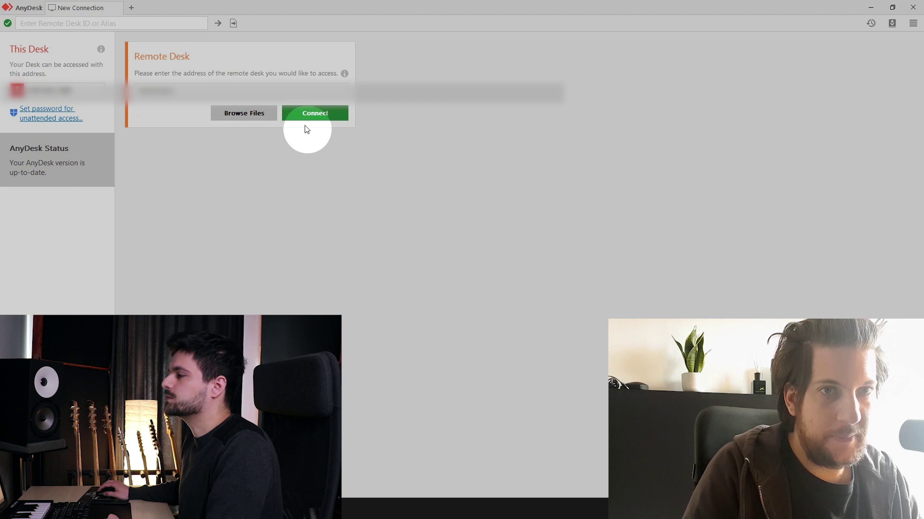
pyautogui.click(319, 116)
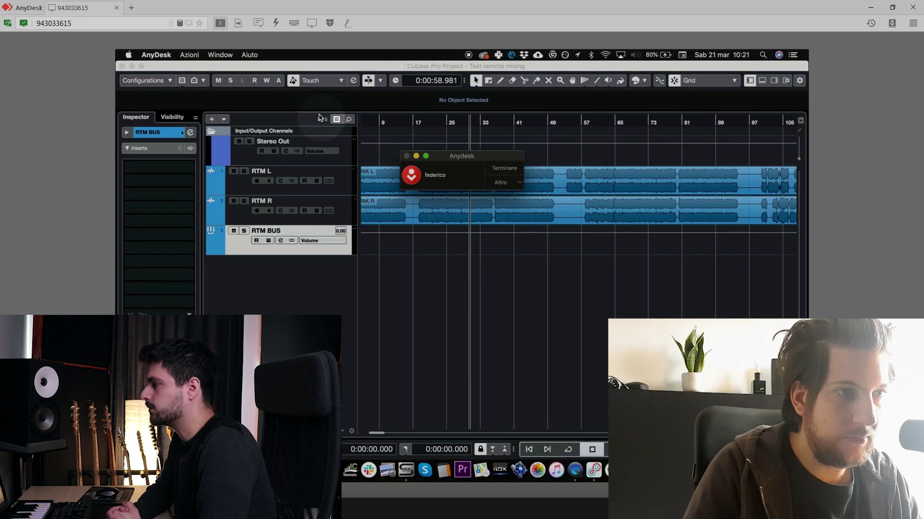
# Step: Focus the remote Cubase window, select the RTM L track and zoom to fit the whole arrangement
pyautogui.click(633, 289)
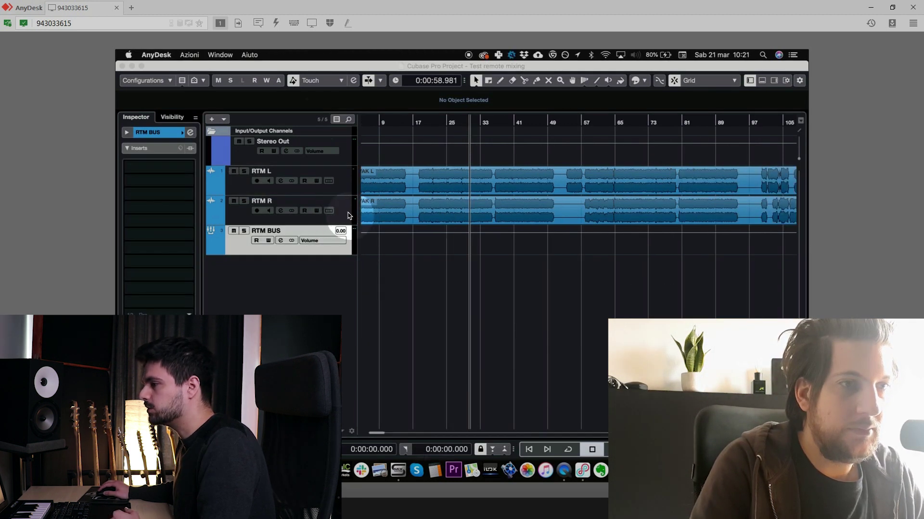
pyautogui.click(349, 216)
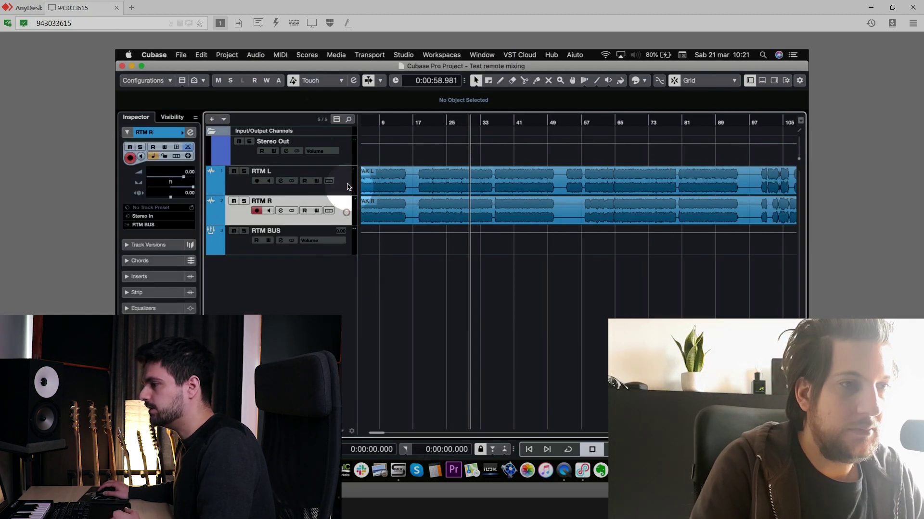
pyautogui.click(348, 183)
pyautogui.click(342, 149)
pyautogui.click(348, 192)
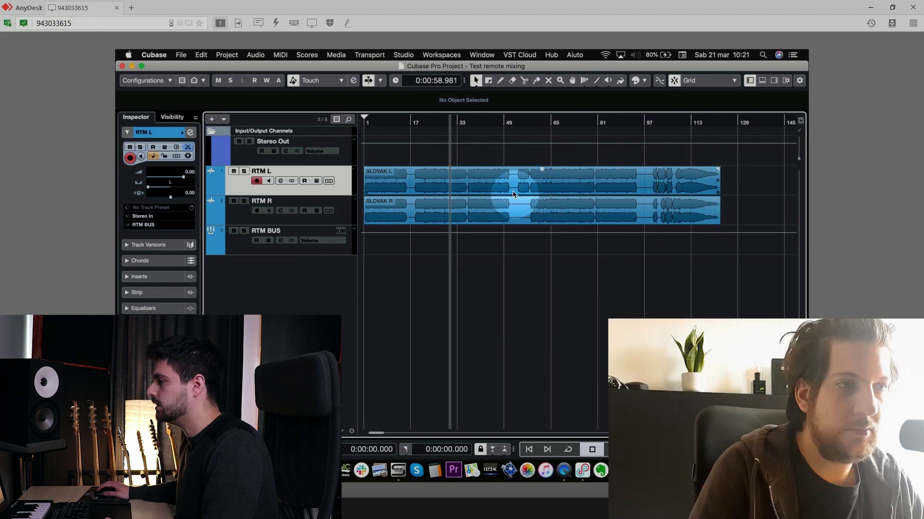
pyautogui.hotkey('shift', 'f')
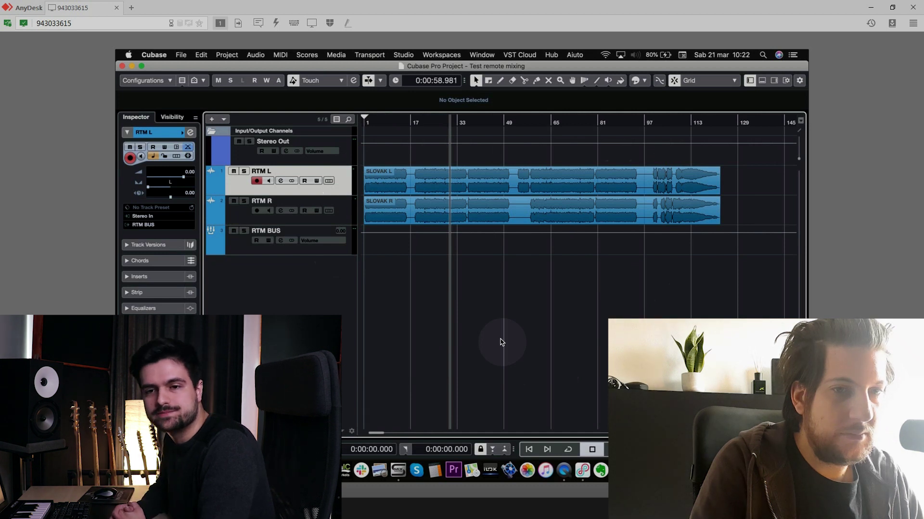
# Step: Select the Stereo Out channel and change Listento's streaming quality setting
pyautogui.press('Up')
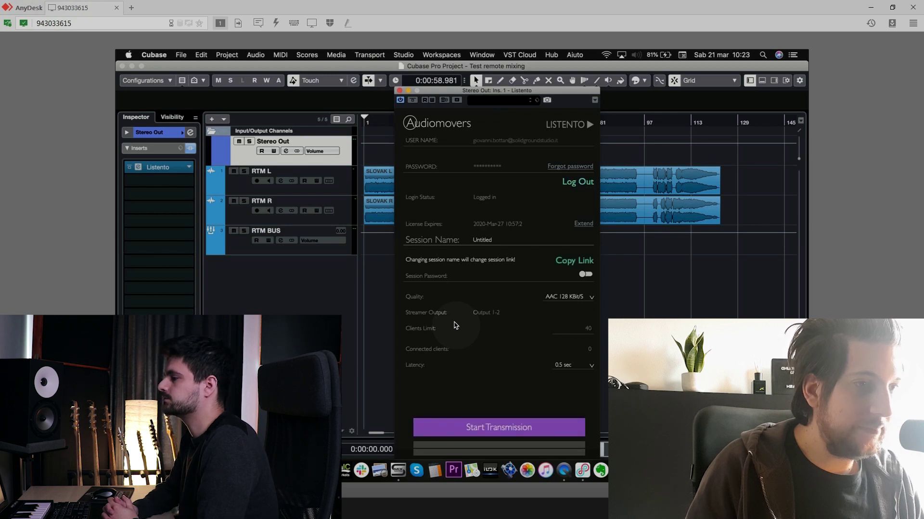
pyautogui.click(562, 296)
pyautogui.click(537, 304)
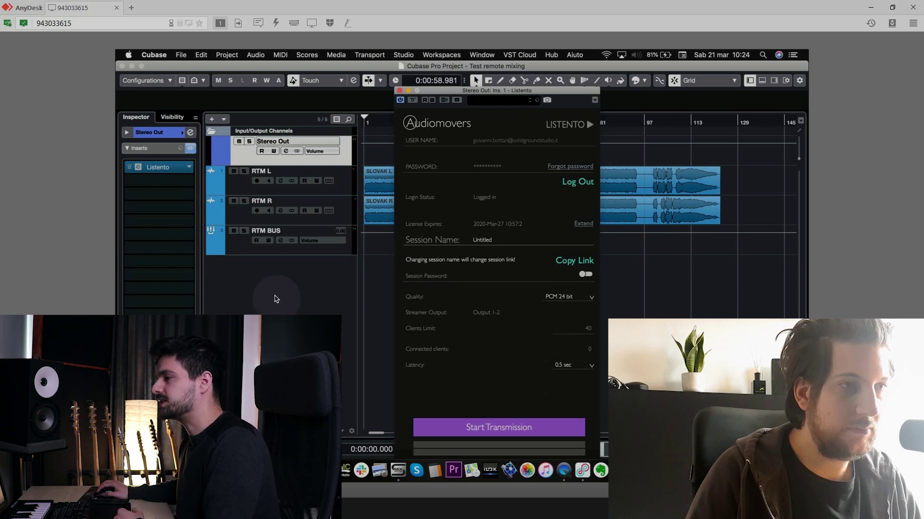
# Step: Search 'lis' in an insert slot's plugin browser and bring up the Listento plugin settings
pyautogui.click(165, 185)
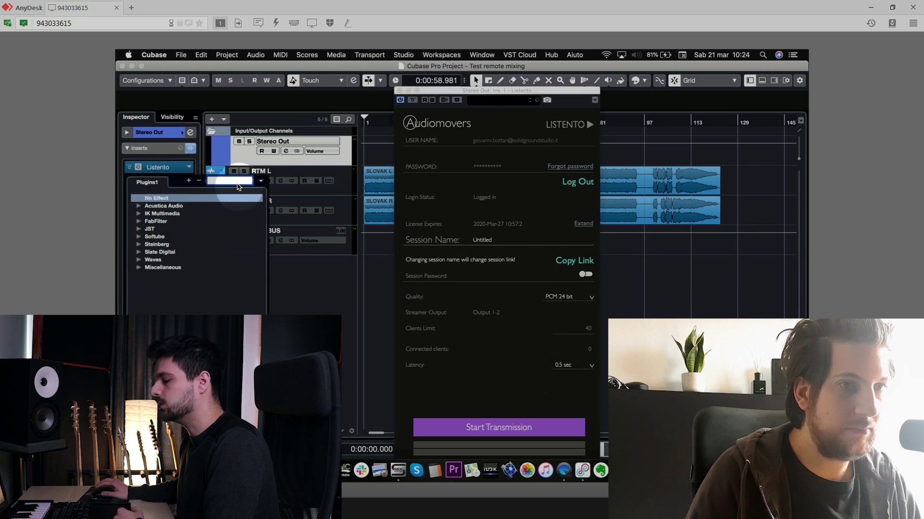
pyautogui.write('listen')
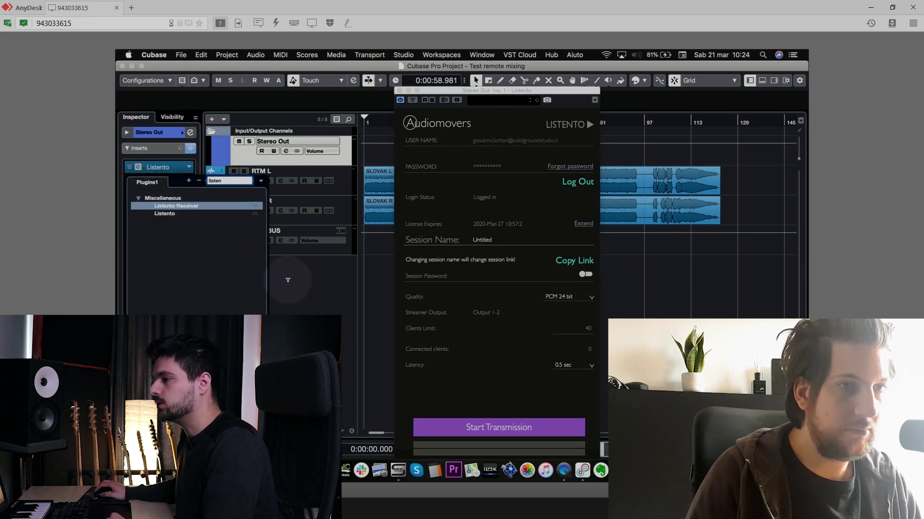
pyautogui.click(322, 301)
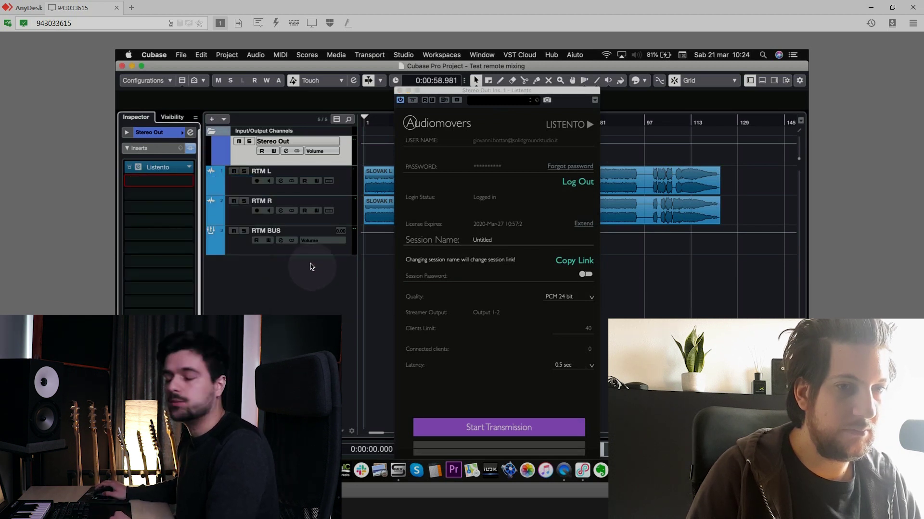
pyautogui.click(455, 326)
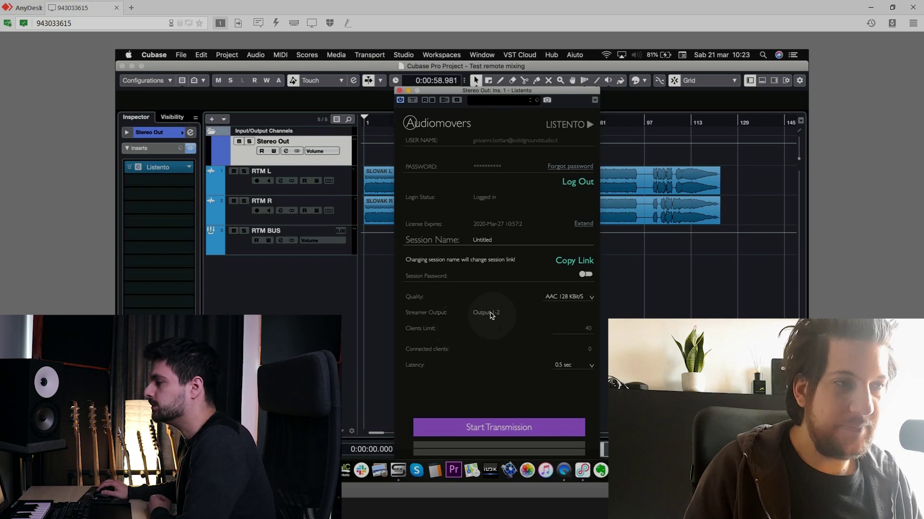
# Step: Set Listento to PCM 24 bit, start transmission, and start listening in the Listento web player
pyautogui.click(567, 297)
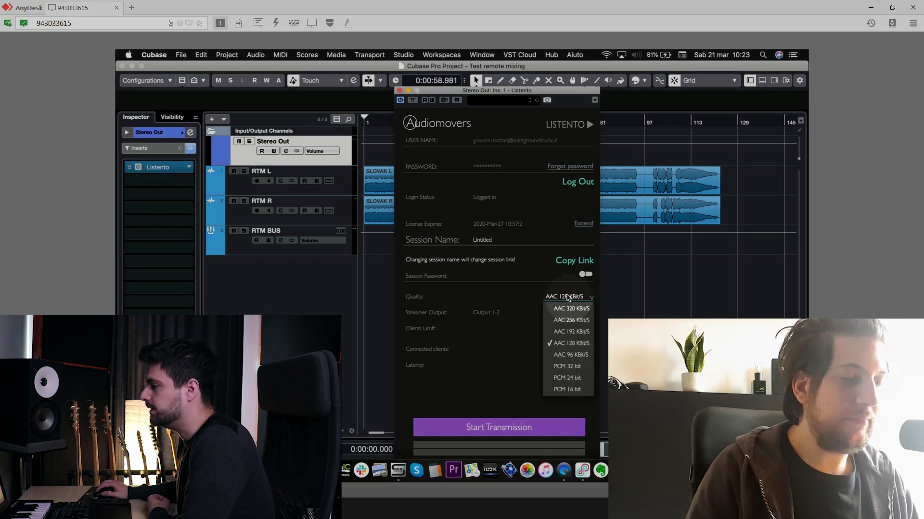
pyautogui.click(573, 379)
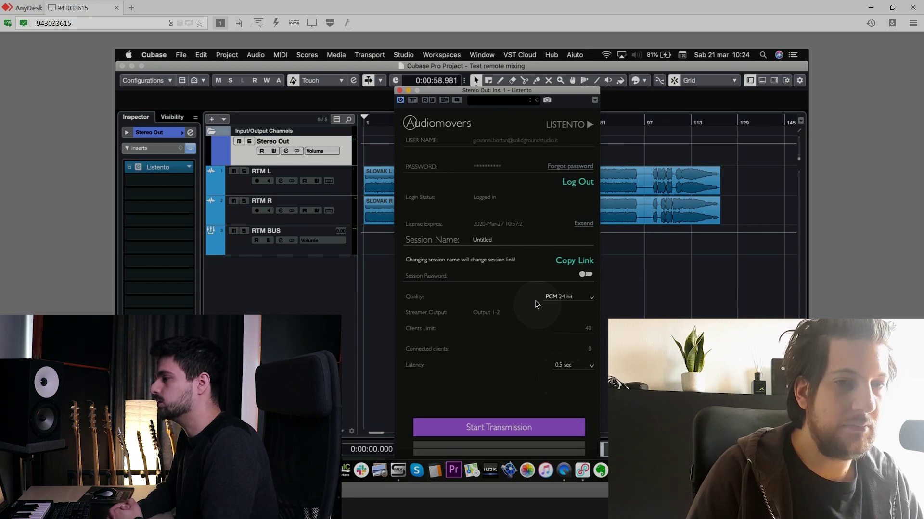
pyautogui.click(539, 430)
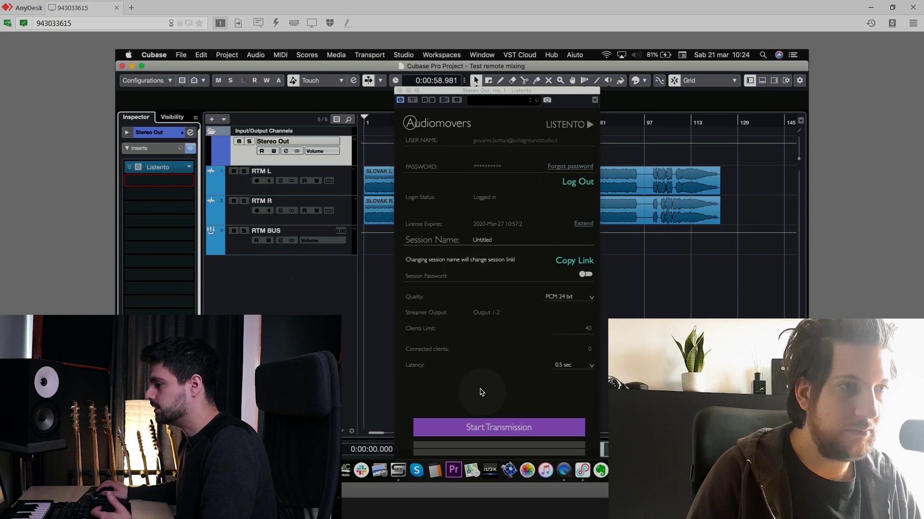
pyautogui.click(497, 433)
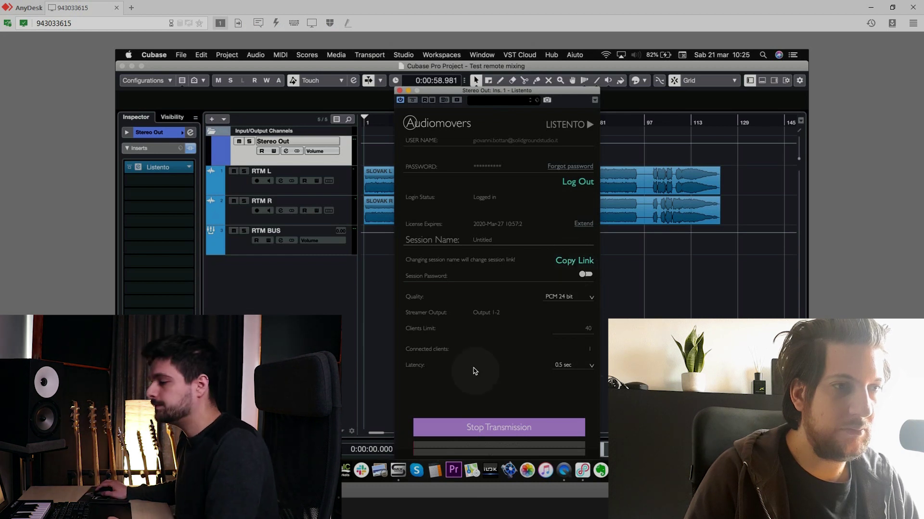
pyautogui.hotkey('alt', 'Tab')
pyautogui.click(475, 70)
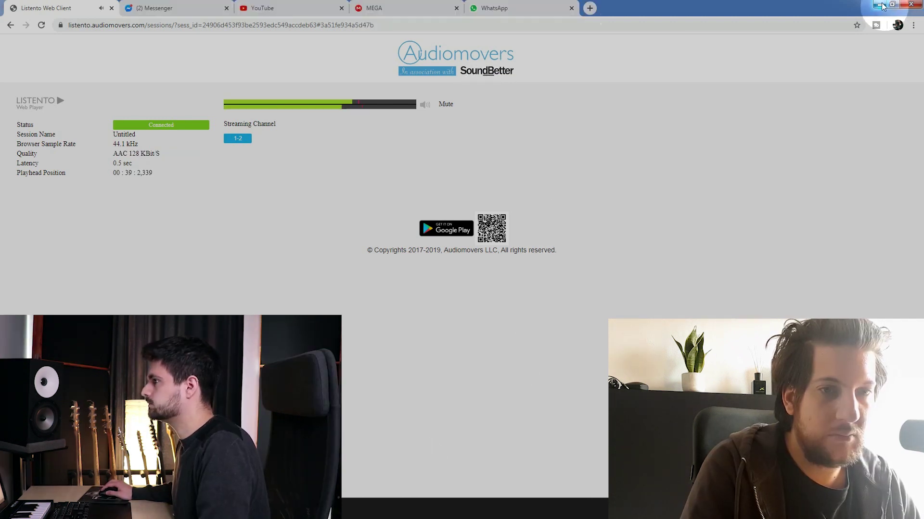
# Step: Minimise Chrome to get back to the remote Cubase session
pyautogui.click(881, 5)
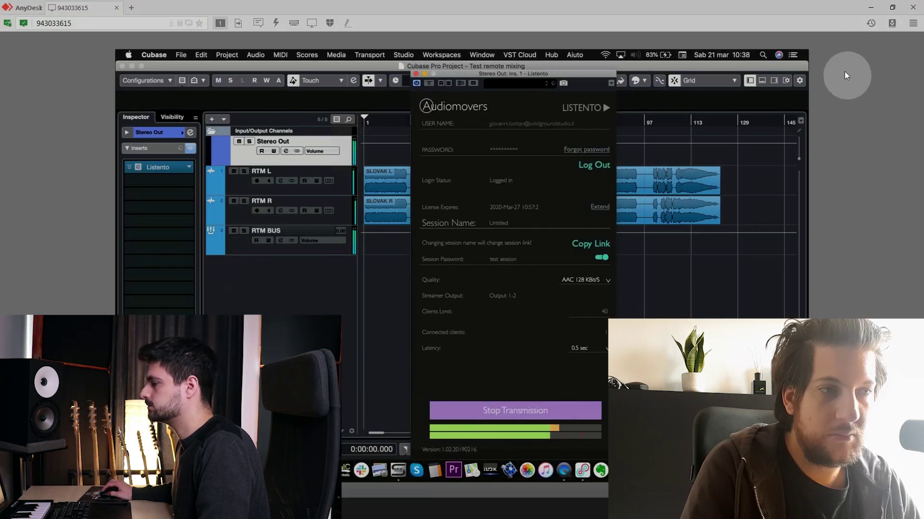
# Step: Change the running Listento stream's quality to PCM 24 bit
pyautogui.click(594, 281)
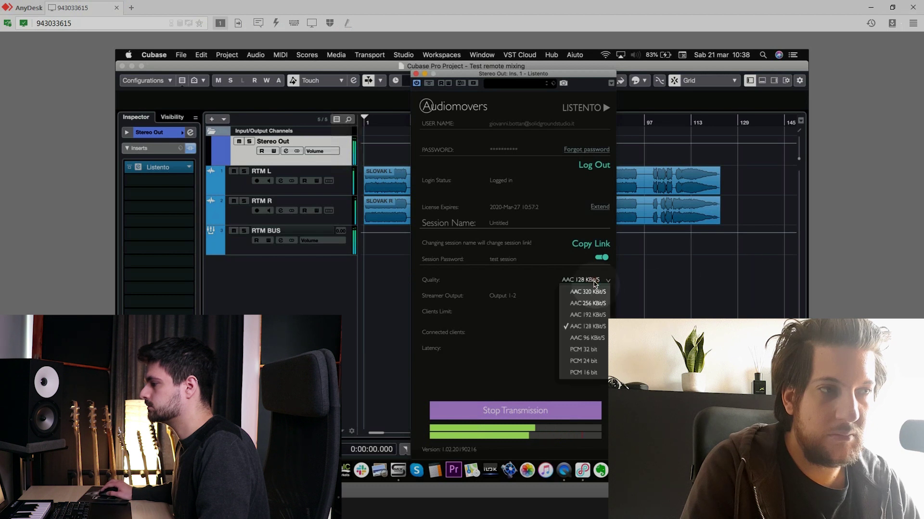
pyautogui.click(589, 361)
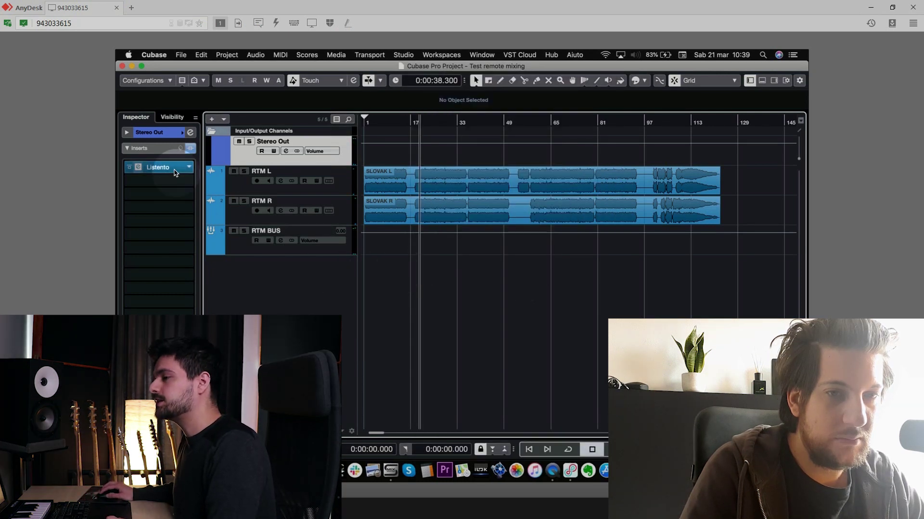
# Step: Move Listento to slot 3, insert FabFilter Pro-Q 2 in slot 1 via a 'pro' search, and start playback
pyautogui.moveTo(163, 167); pyautogui.dragTo(179, 190)
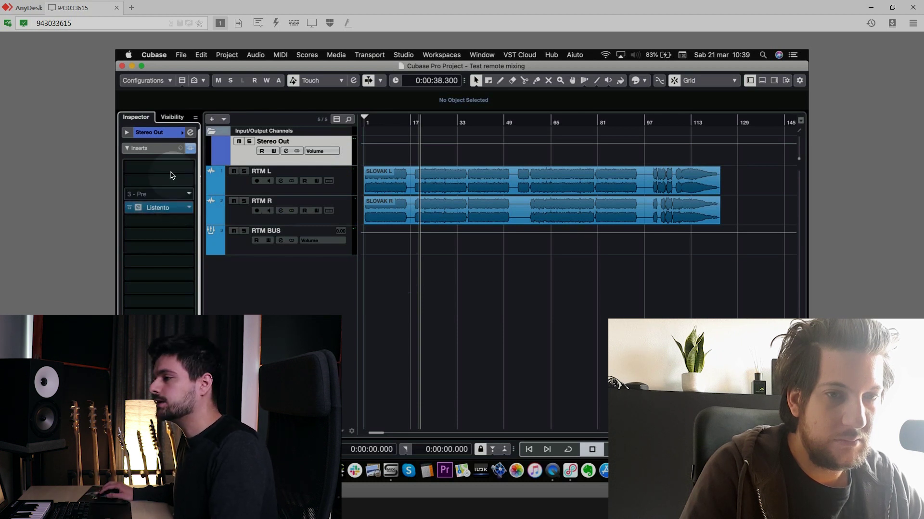
pyautogui.click(169, 170)
pyautogui.write('pro')
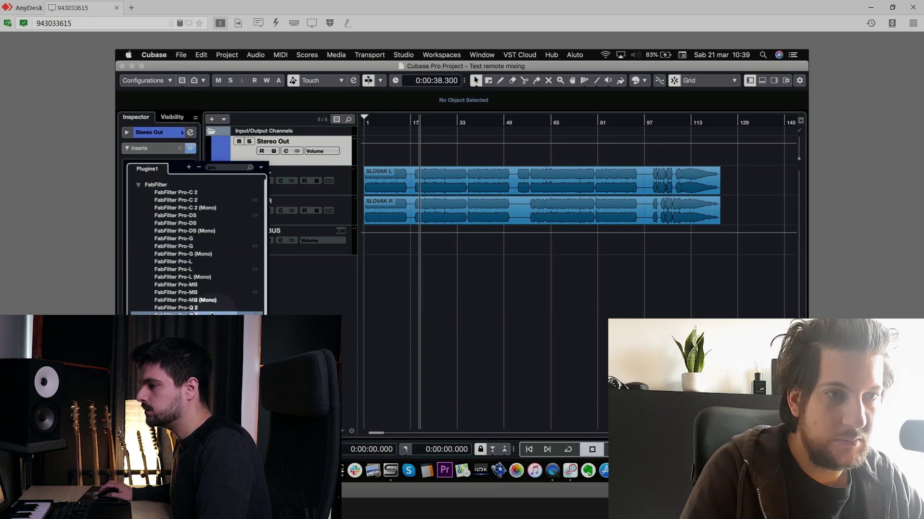
pyautogui.click(212, 304)
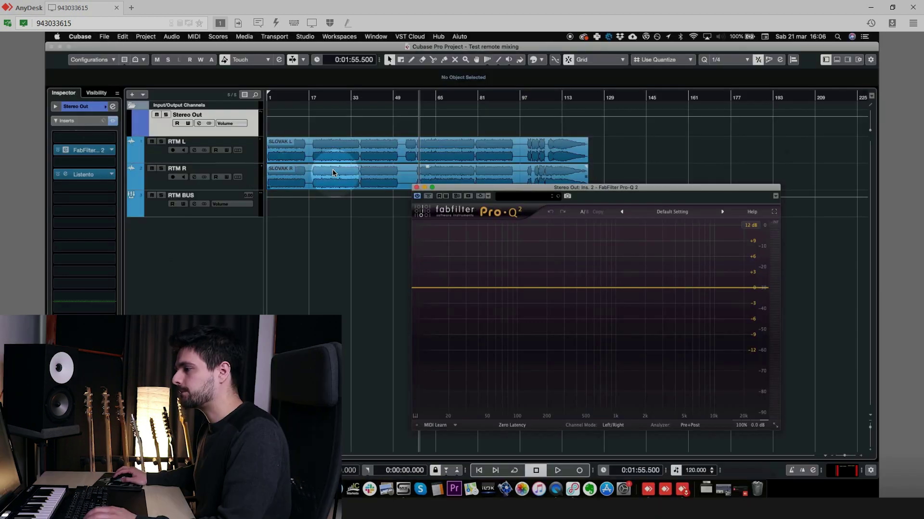
pyautogui.press('space')
# Step: Add a slight bell cut around 331 Hz and a bell band lifting the upper mids
pyautogui.click(530, 288)
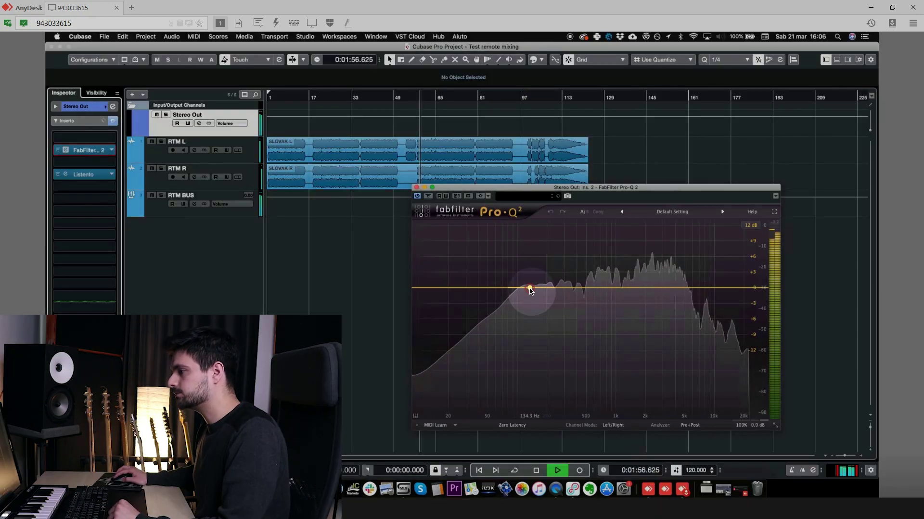
pyautogui.moveTo(529, 287); pyautogui.dragTo(524, 274)
pyautogui.moveTo(521, 250); pyautogui.dragTo(615, 249)
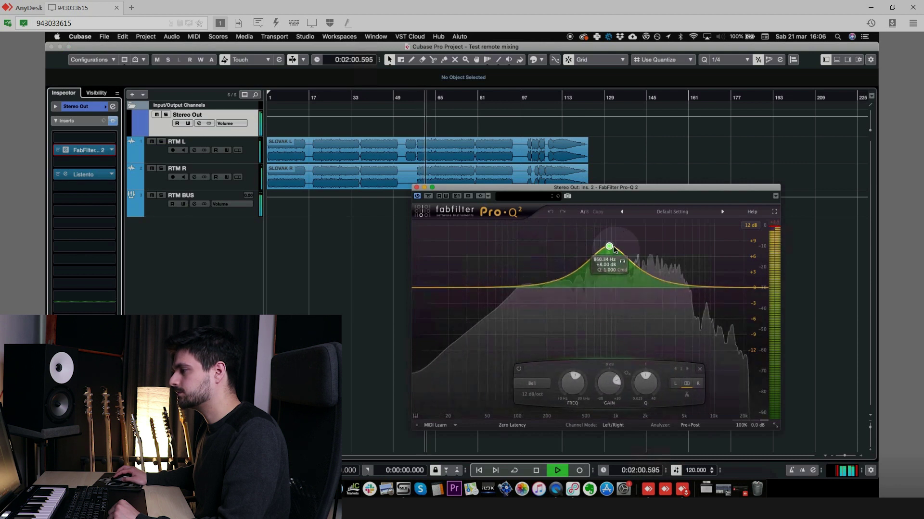
pyautogui.moveTo(594, 297); pyautogui.dragTo(570, 295)
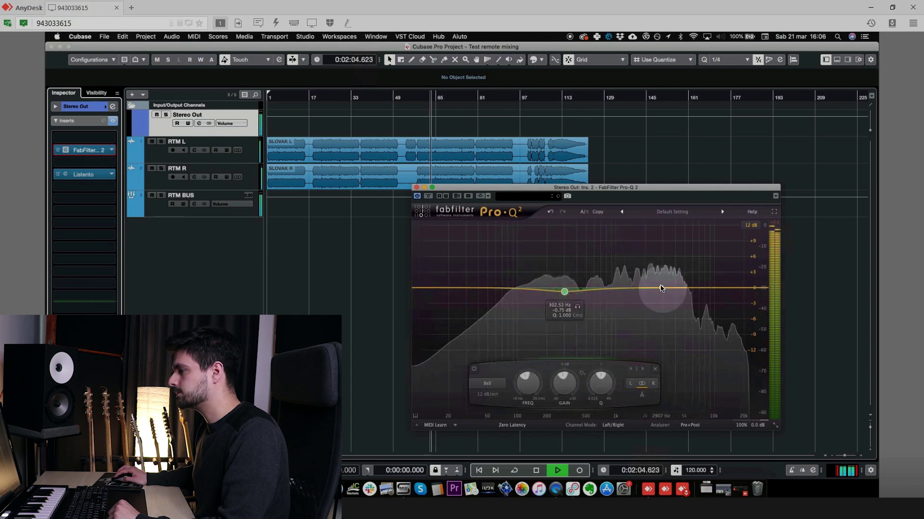
pyautogui.moveTo(660, 288)
pyautogui.mouseDown()
pyautogui.moveTo(649, 251)
pyautogui.moveTo(666, 250)
pyautogui.moveTo(657, 284)
pyautogui.mouseUp()
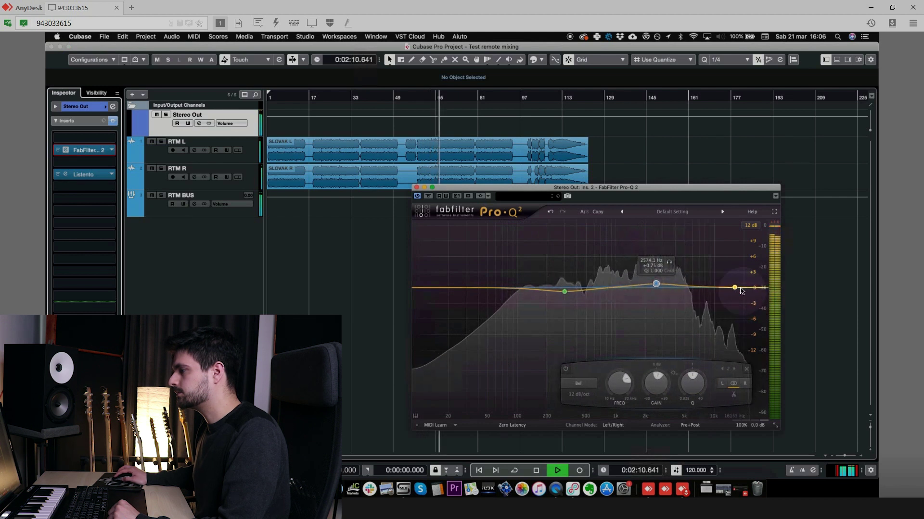
# Step: Add a high cut near 13 kHz with a 36 dB/oct slope
pyautogui.moveTo(735, 287); pyautogui.dragTo(726, 300)
pyautogui.click(586, 384)
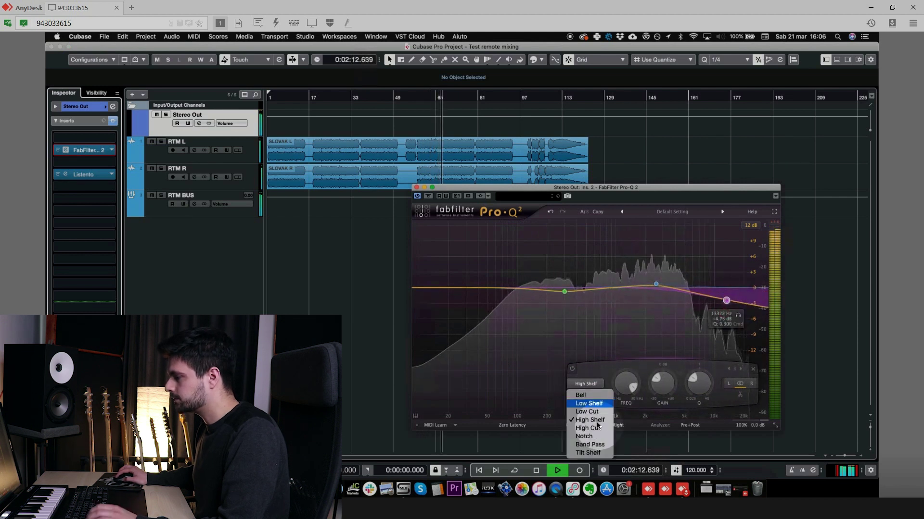
pyautogui.click(596, 427)
pyautogui.click(587, 396)
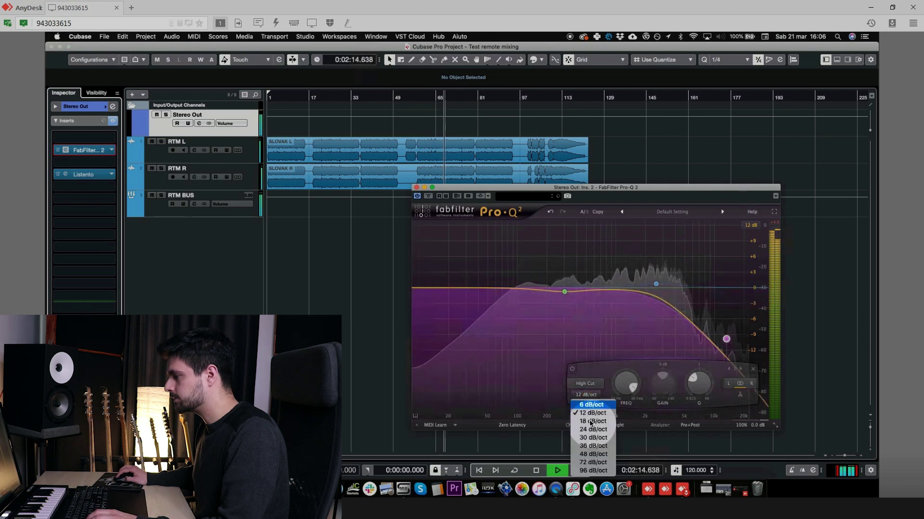
pyautogui.click(591, 449)
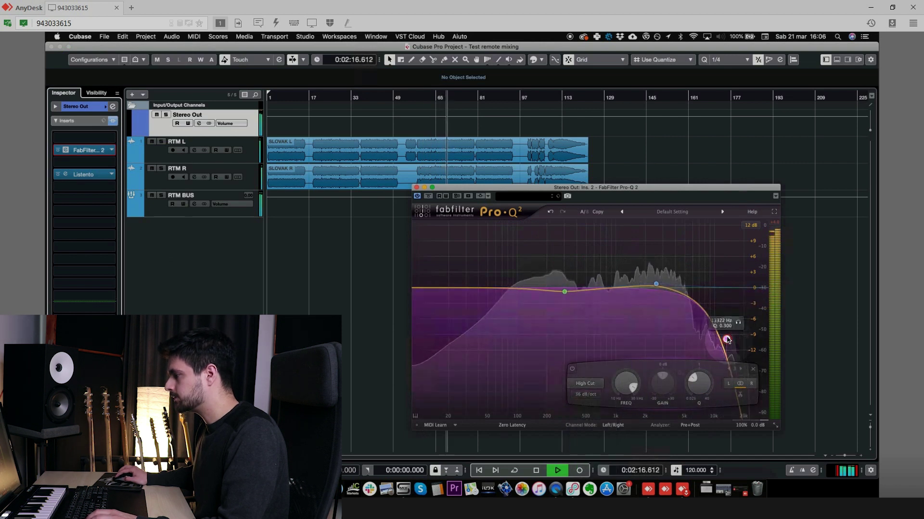